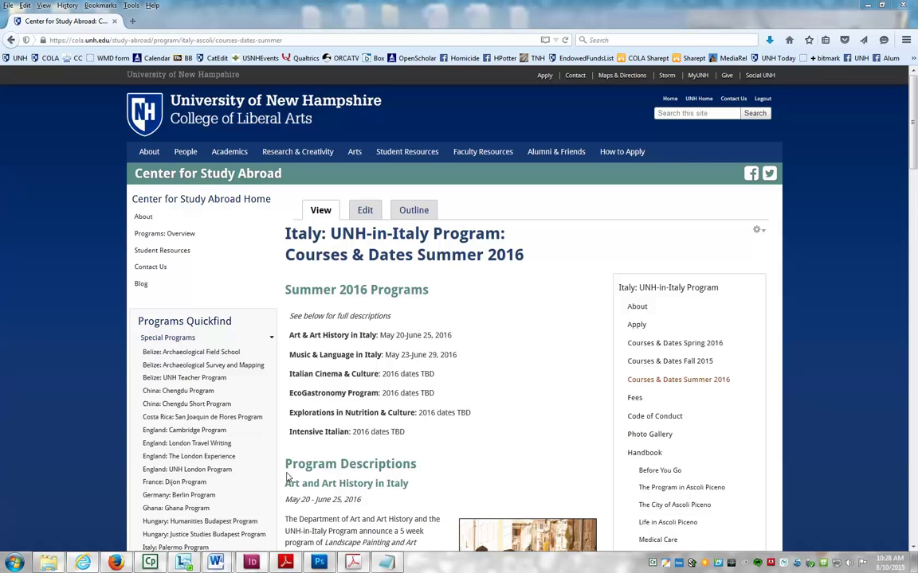
# Open the Courses & Dates Summer 2016 edit form and place the cursor in 'Art and Art History in Italy'
pyautogui.scroll(-5, 484, 457)
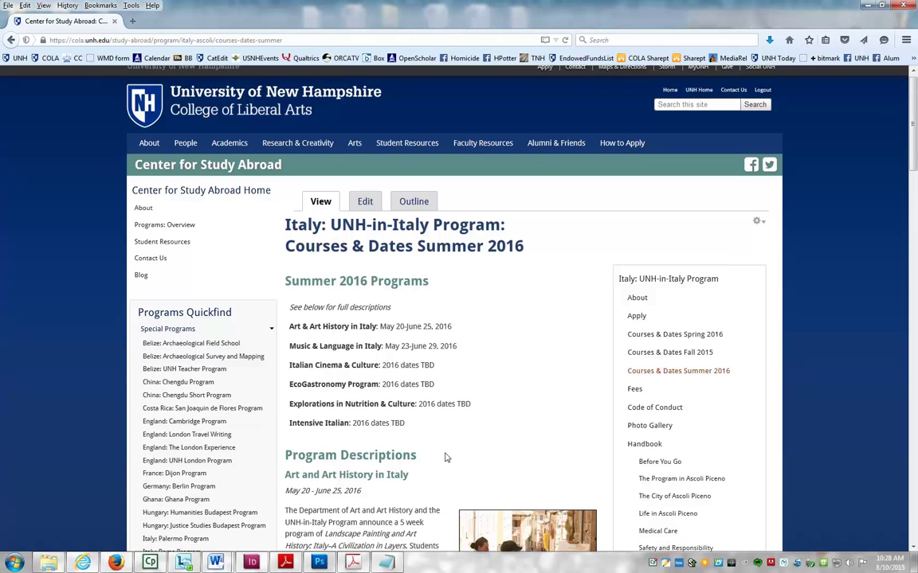
pyautogui.scroll(1, 352, 448)
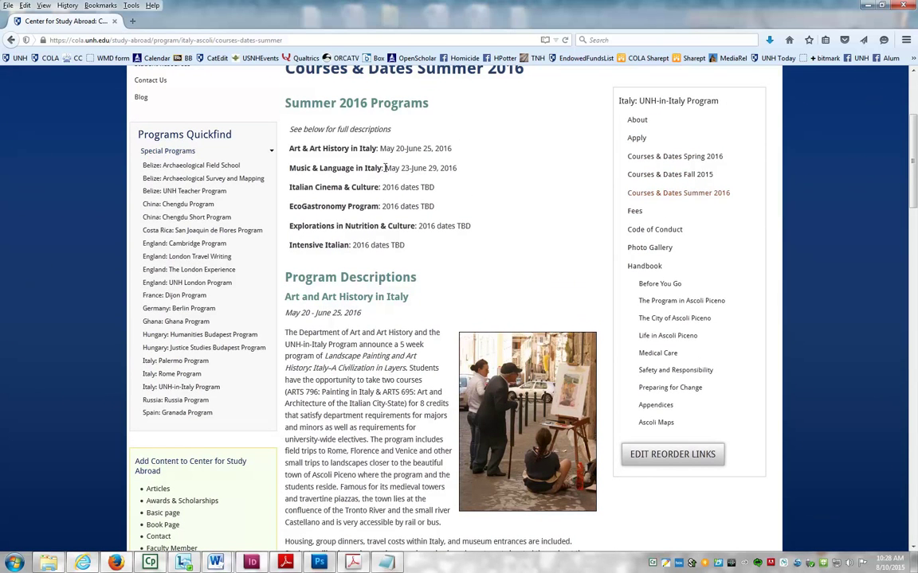
pyautogui.scroll(-5, 330, 363)
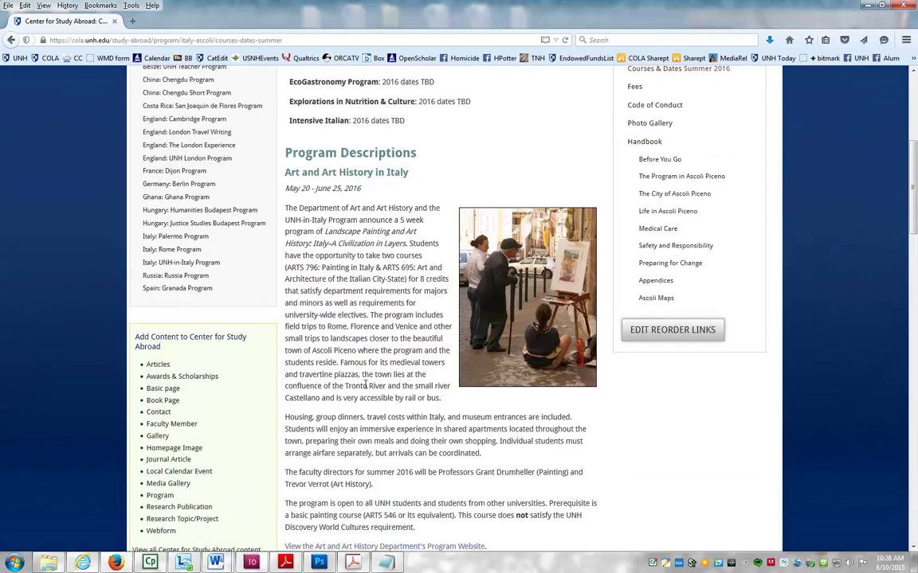
pyautogui.scroll(-3, 365, 384)
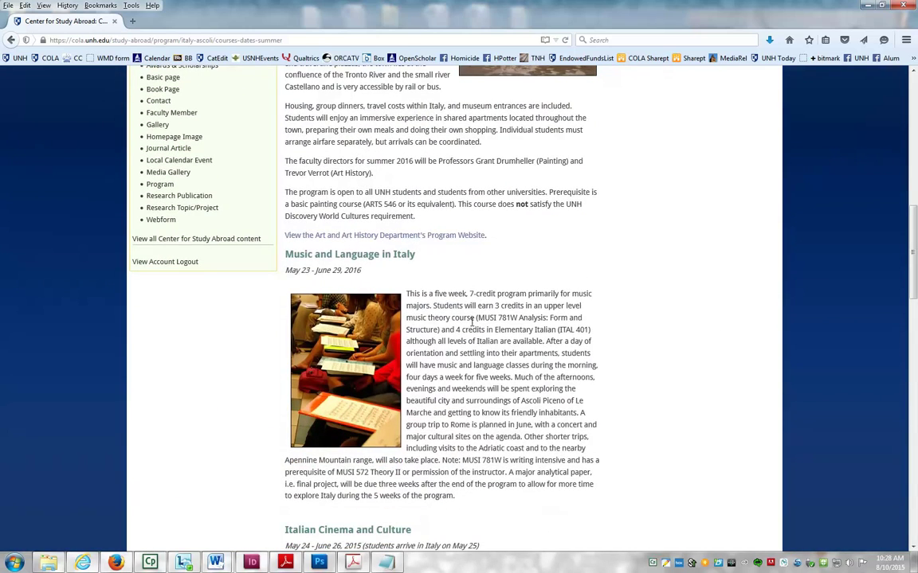
pyautogui.scroll(10, 473, 326)
pyautogui.click(364, 212)
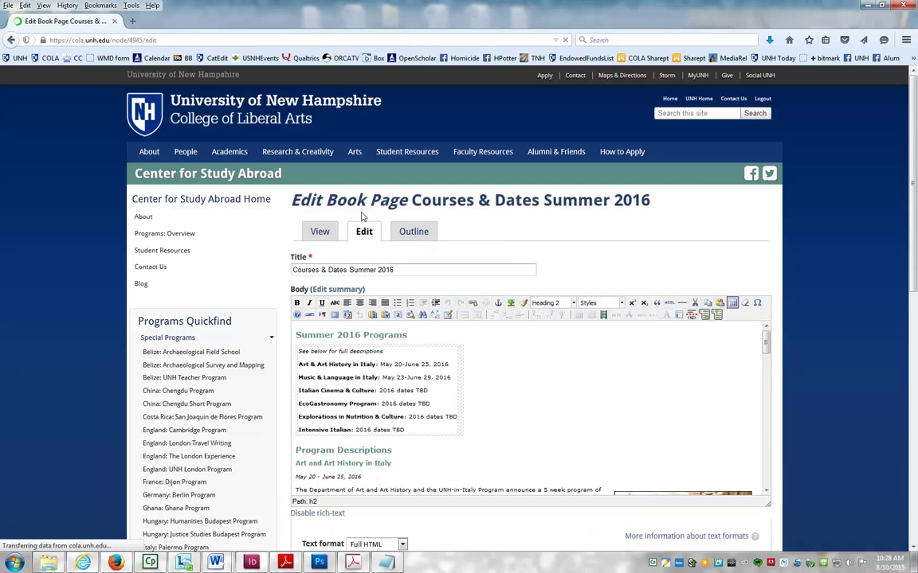
pyautogui.scroll(-2, 540, 262)
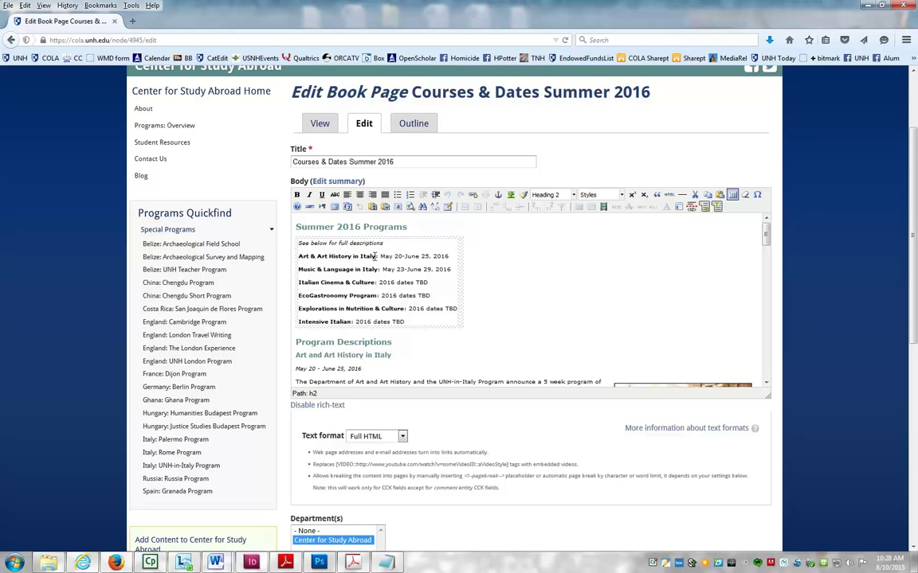
pyautogui.click(296, 355)
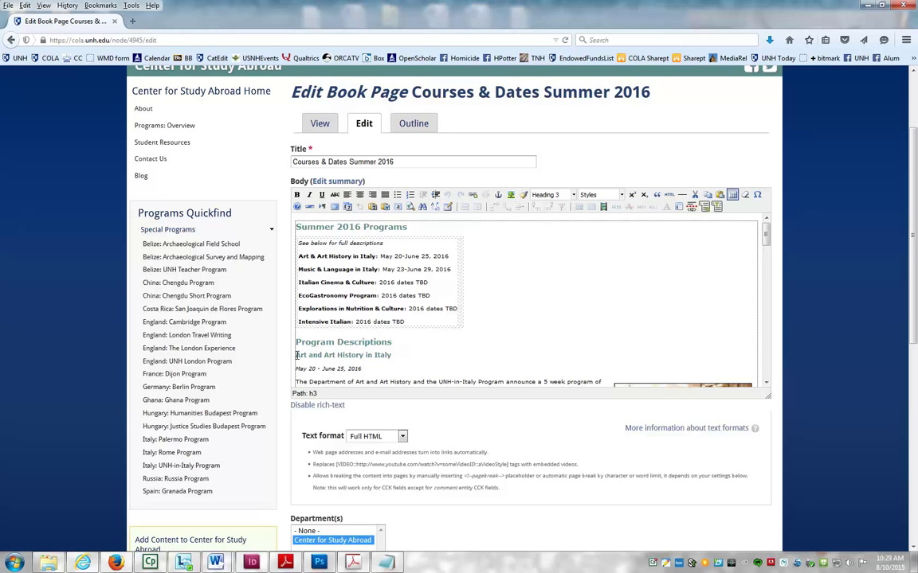
# Add an anchor named 'arts' to the 'Art and Art History in Italy' heading
pyautogui.moveTo(297, 355); pyautogui.dragTo(393, 358)
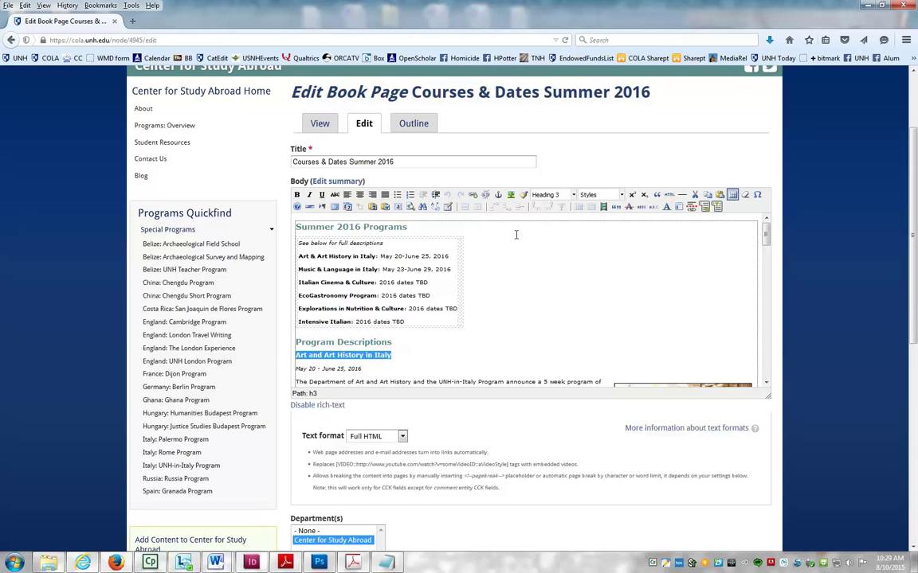
pyautogui.click(498, 196)
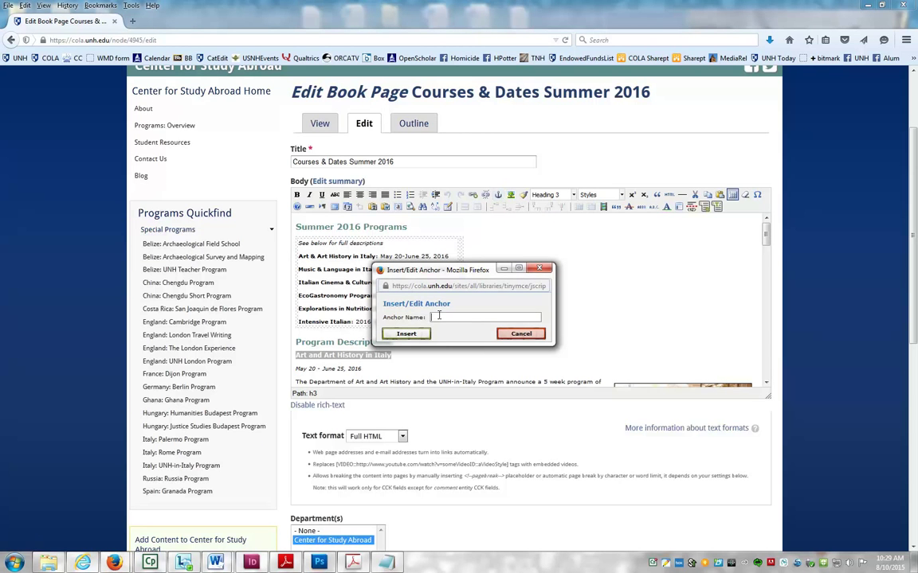
pyautogui.write('arts')
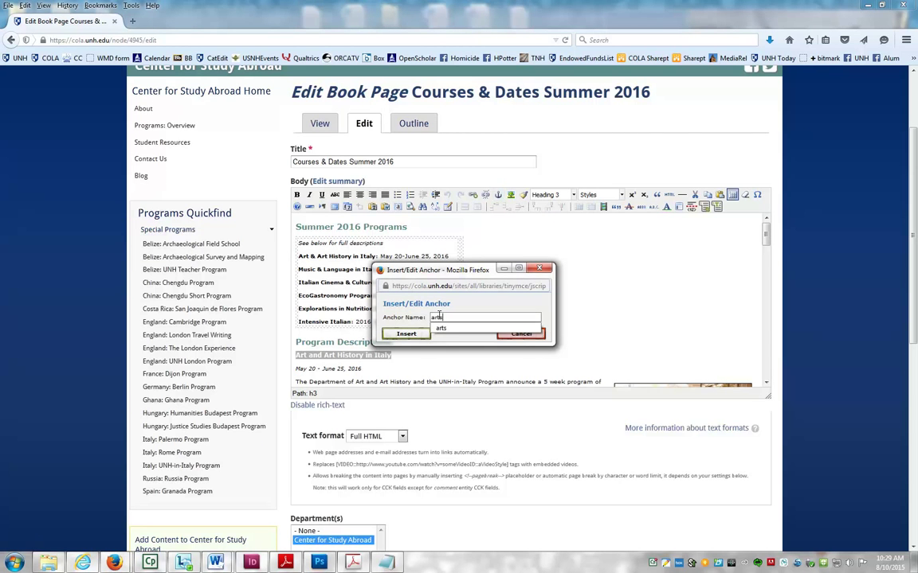
pyautogui.click(450, 328)
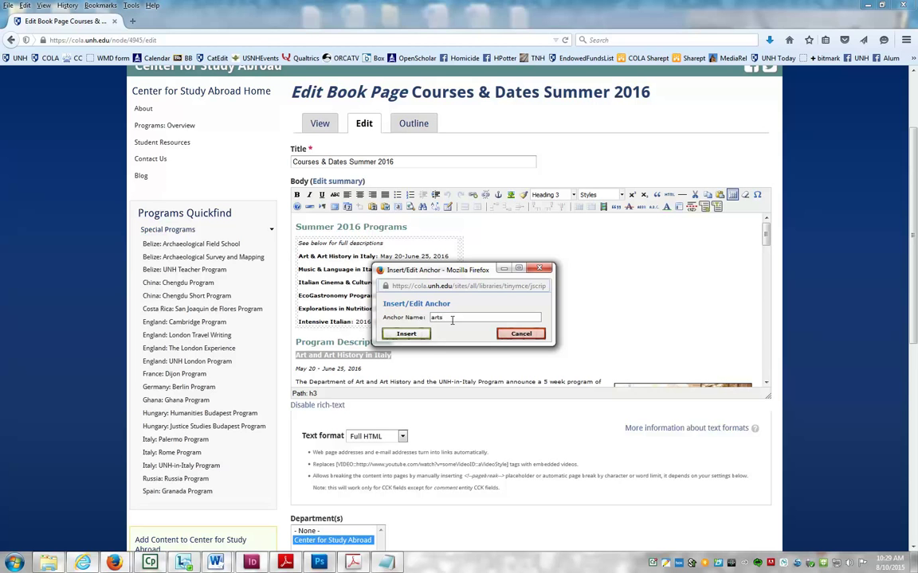
pyautogui.click(407, 333)
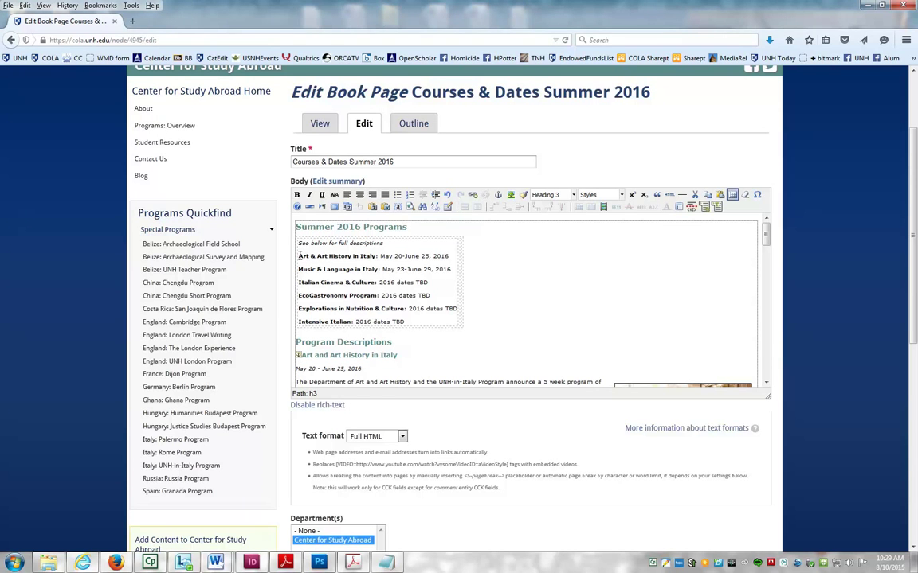
# Link the 'Art & Art History in Italy' list entry to #arts
pyautogui.moveTo(298, 256); pyautogui.dragTo(376, 256)
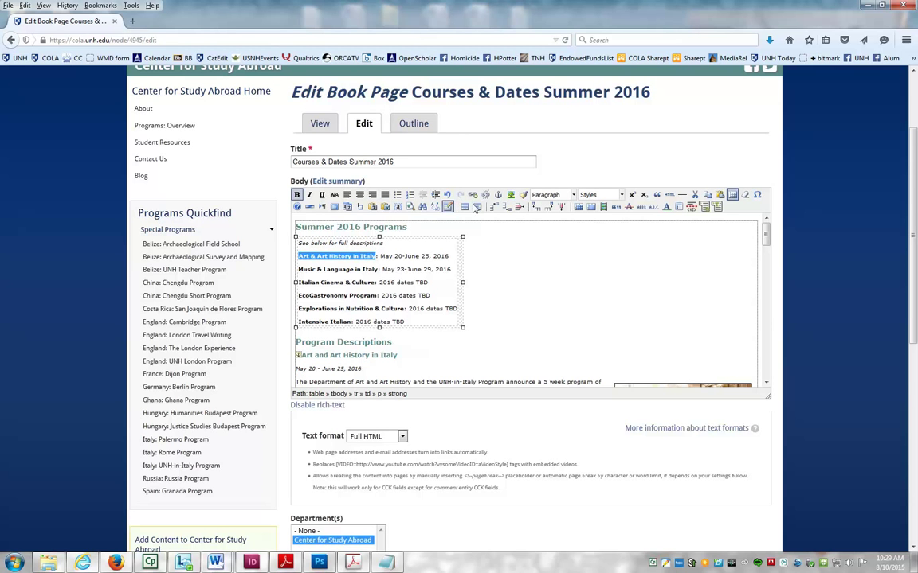
pyautogui.click(473, 197)
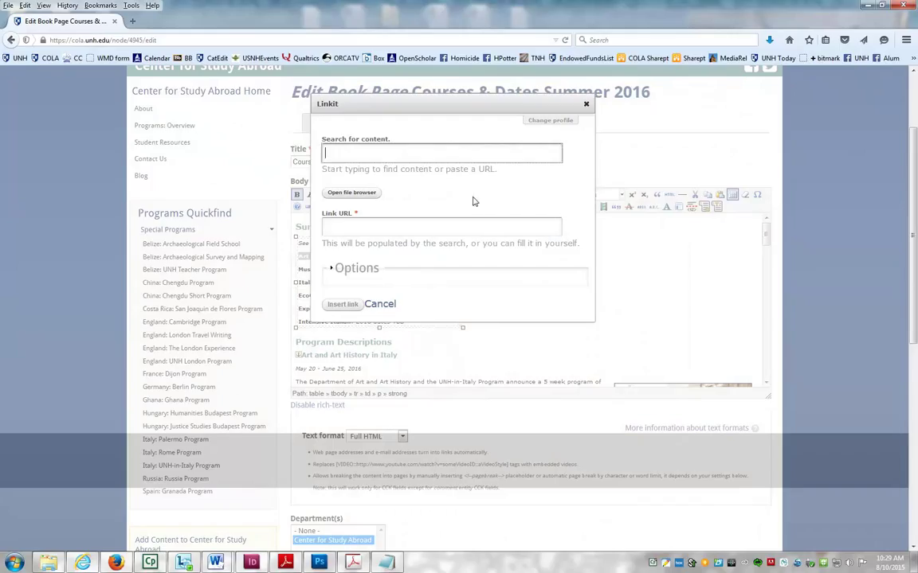
pyautogui.click(356, 225)
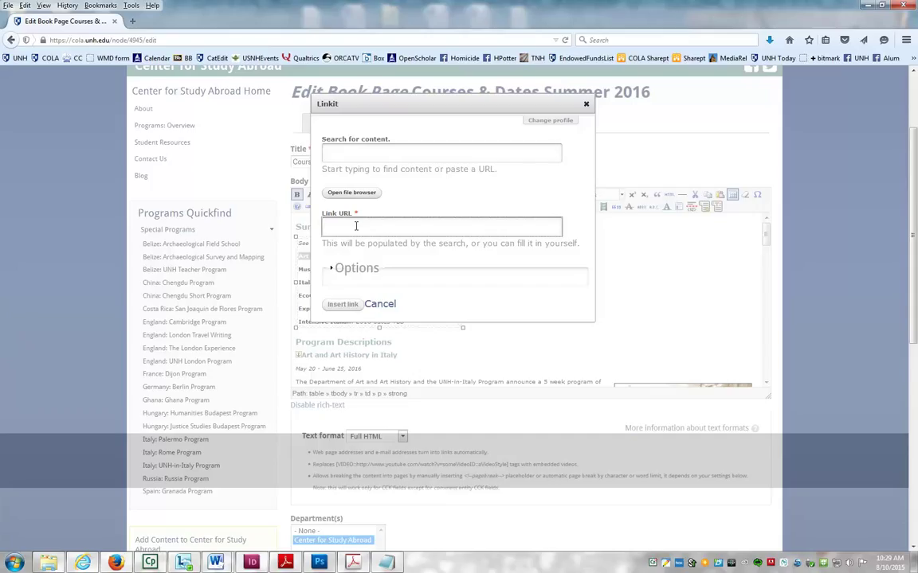
pyautogui.write('#')
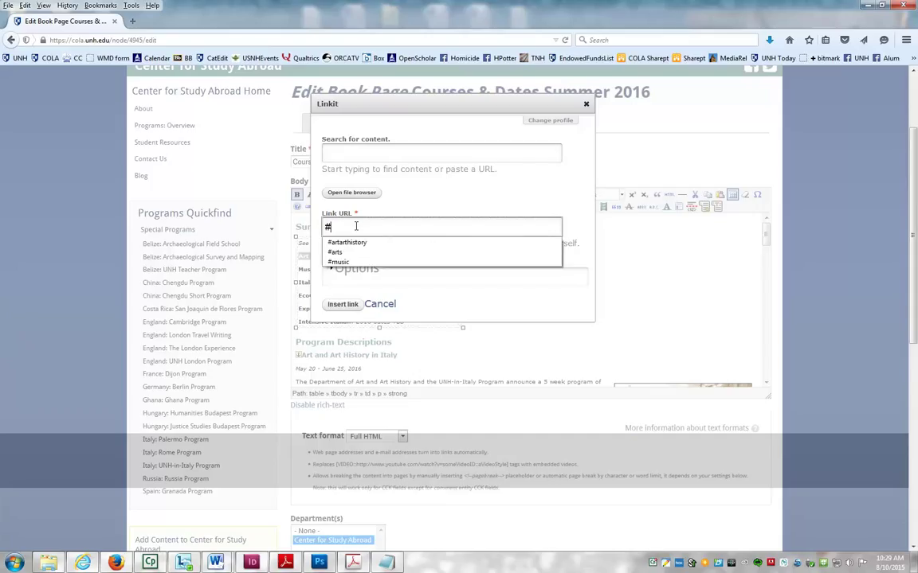
pyautogui.write('arts')
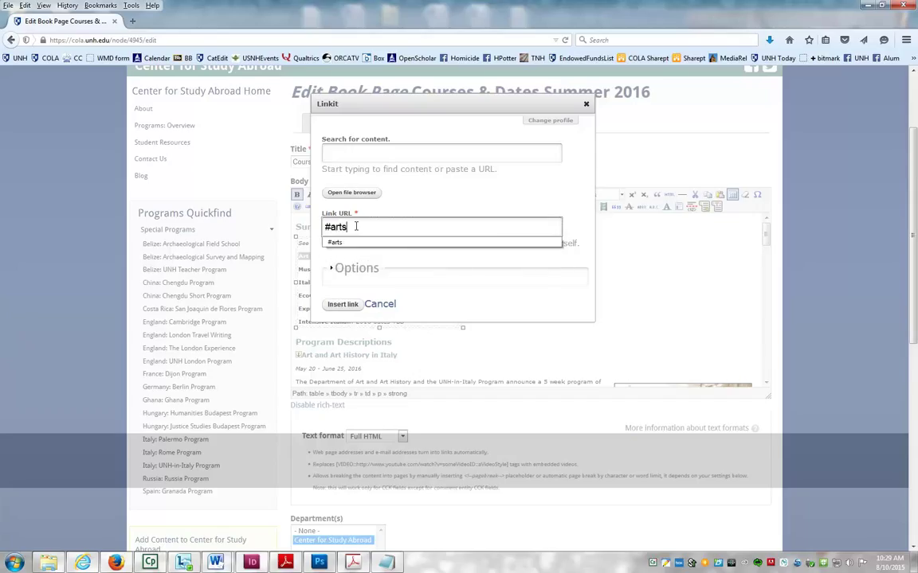
pyautogui.click(430, 241)
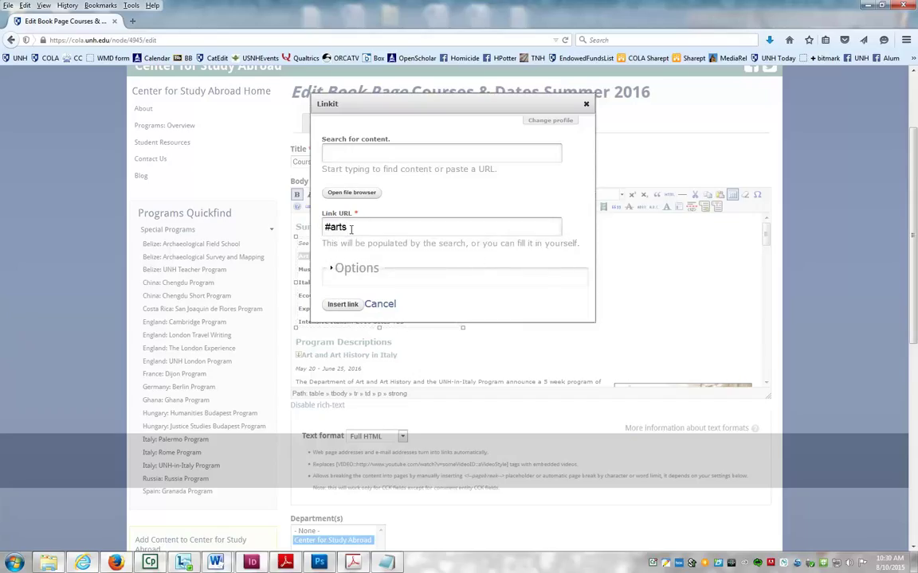
pyautogui.click(343, 304)
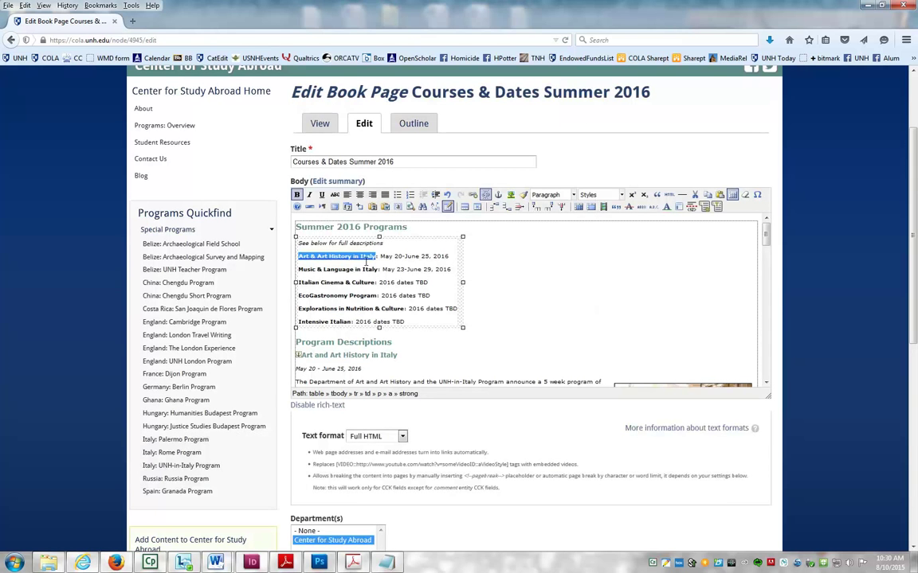
# Add an anchor named 'music' to the 'Music and Language in Italy' heading
pyautogui.click(415, 271)
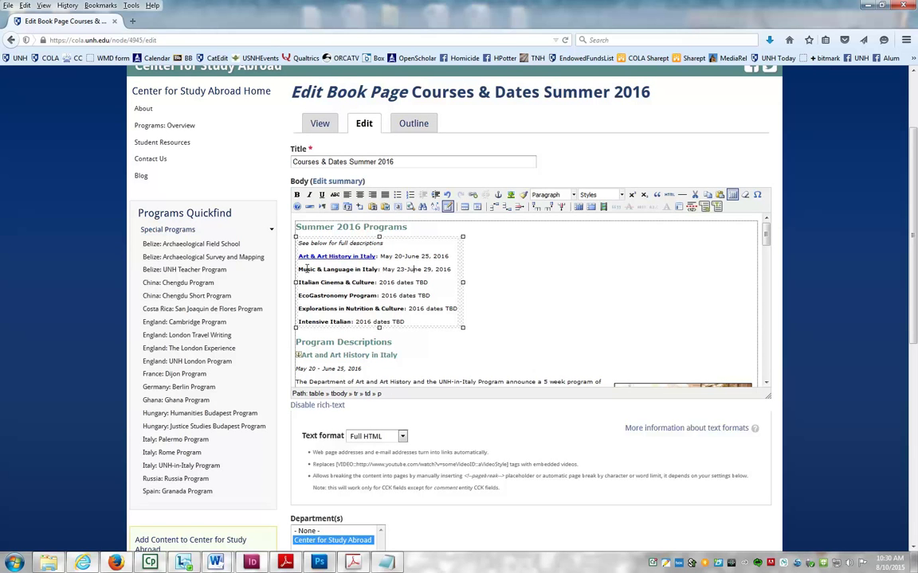
pyautogui.scroll(-5, 445, 291)
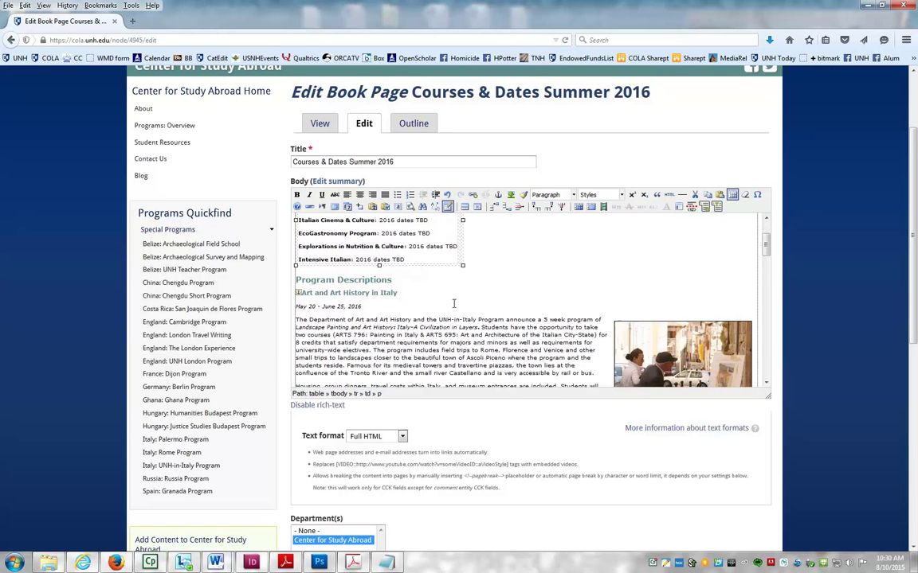
pyautogui.scroll(2, 437, 279)
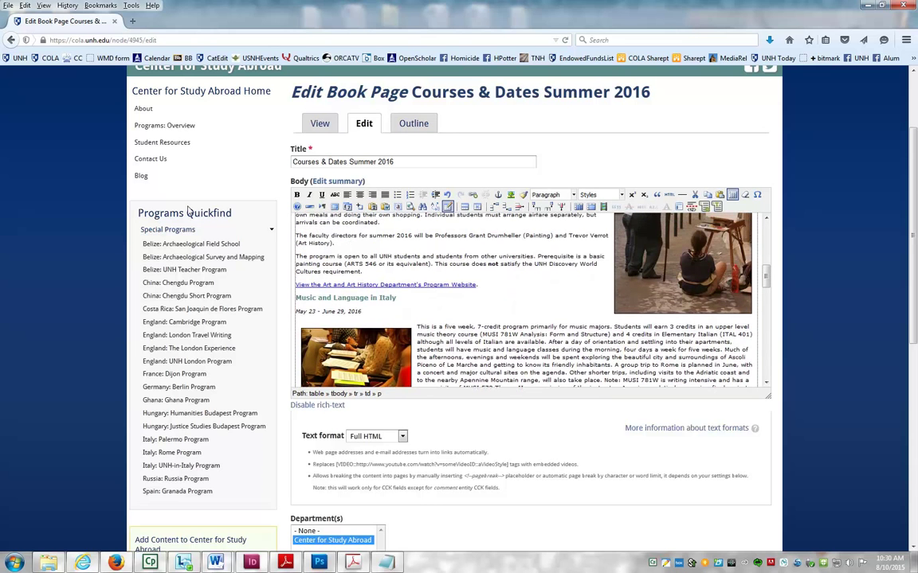
pyautogui.moveTo(297, 297); pyautogui.dragTo(396, 298)
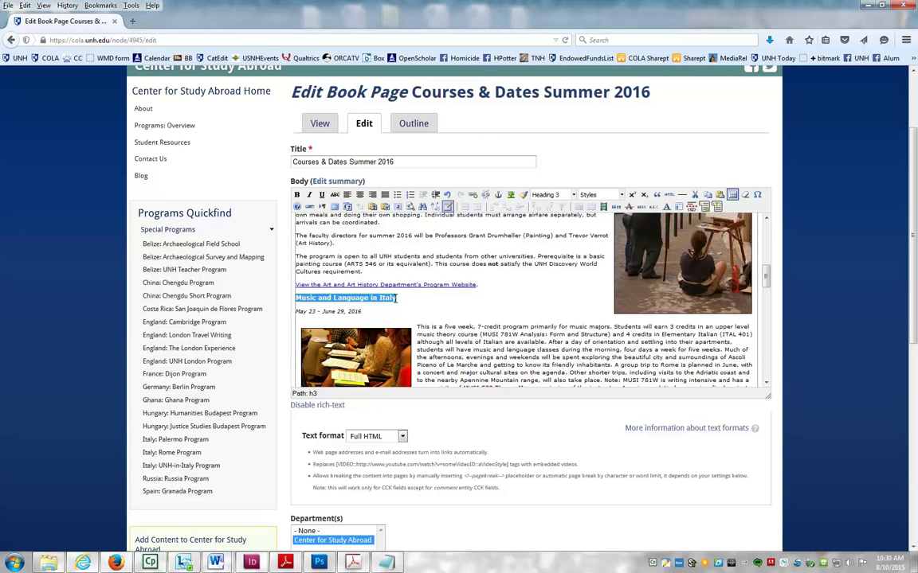
pyautogui.click(497, 195)
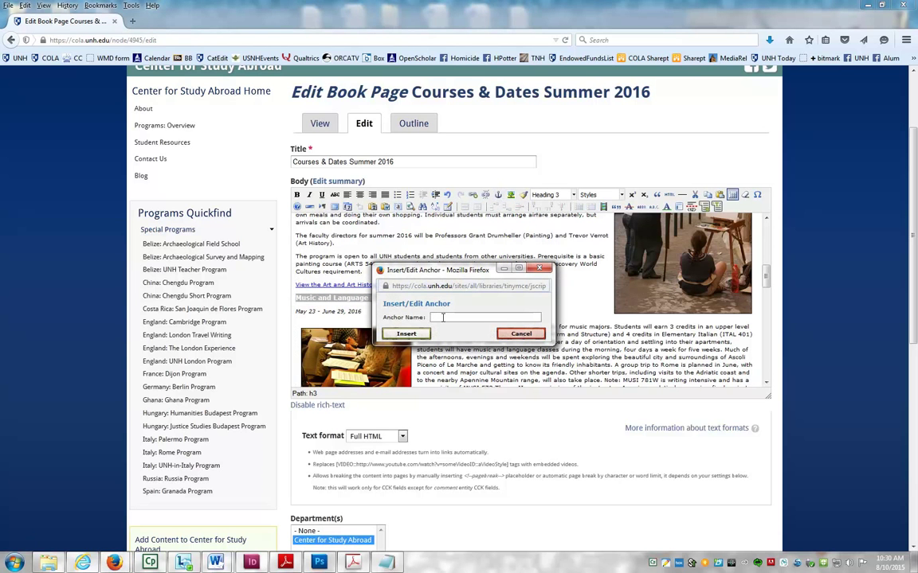
pyautogui.write('music')
pyautogui.click(406, 335)
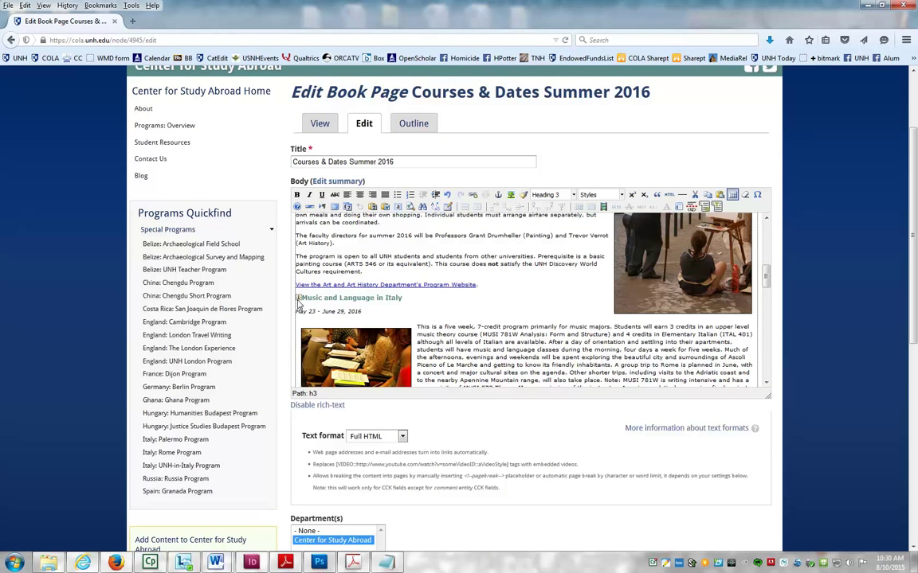
# Link the 'Music & Language in Italy' list entry to #music
pyautogui.scroll(10, 377, 299)
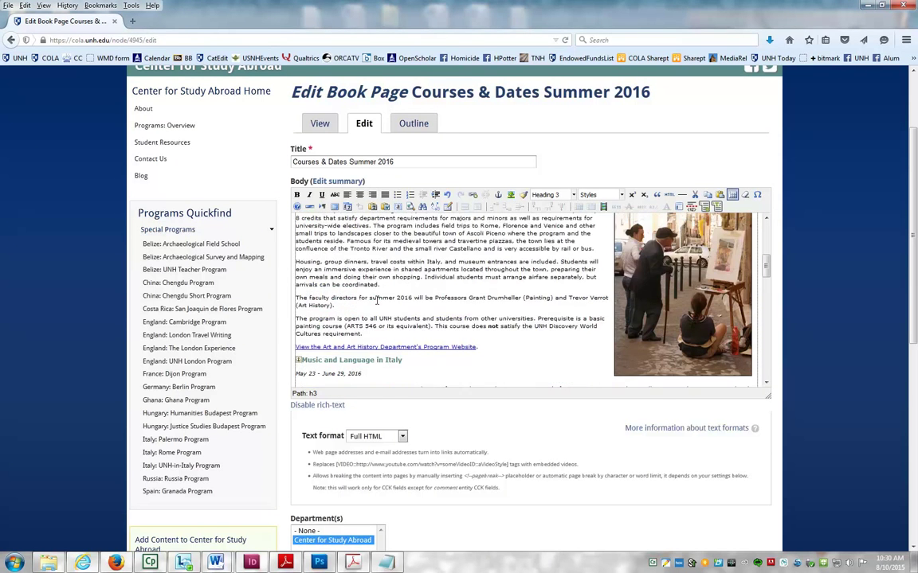
pyautogui.moveTo(297, 269); pyautogui.dragTo(379, 270)
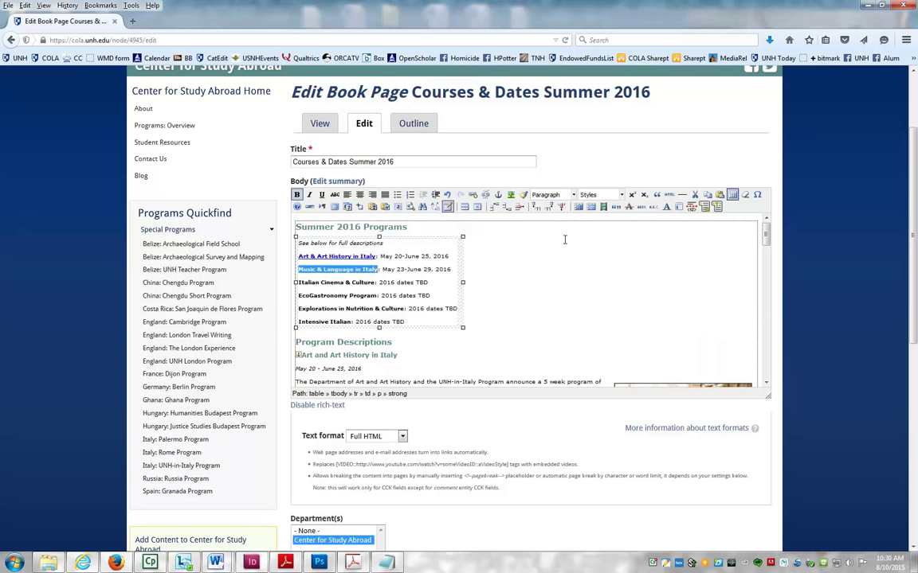
pyautogui.click(473, 196)
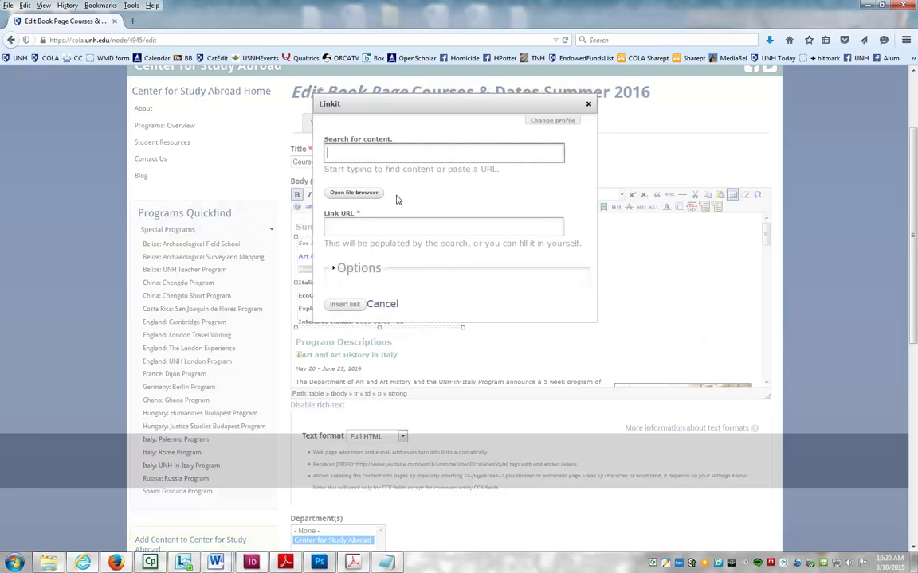
pyautogui.click(355, 226)
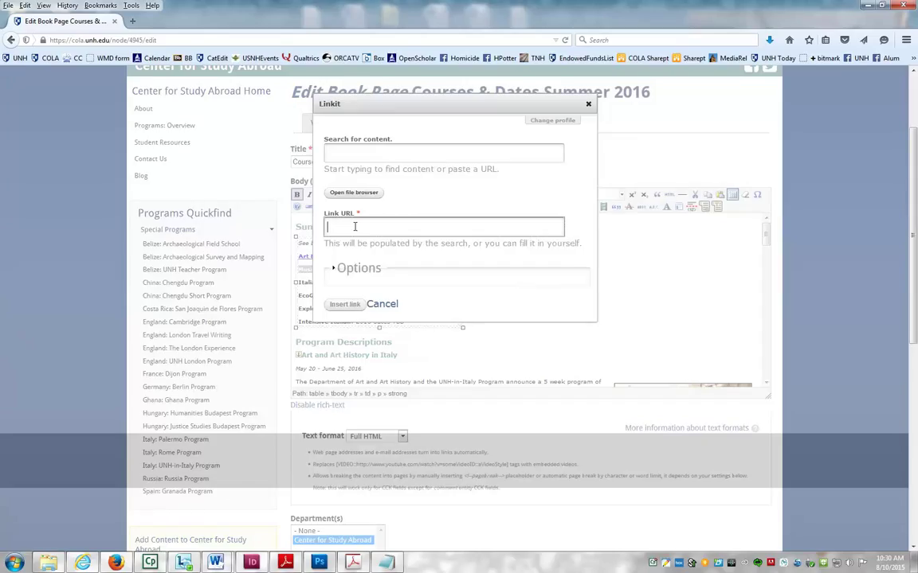
pyautogui.write('#music')
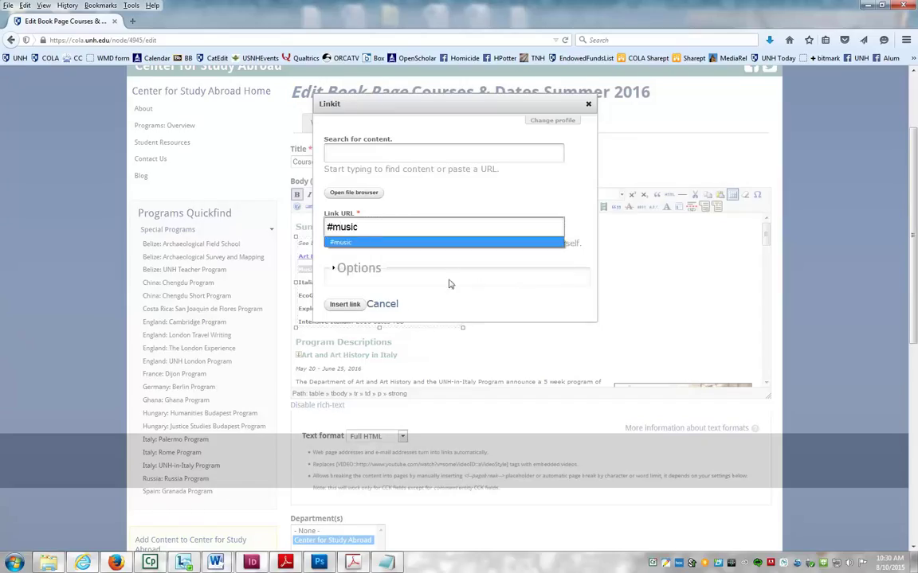
pyautogui.click(345, 306)
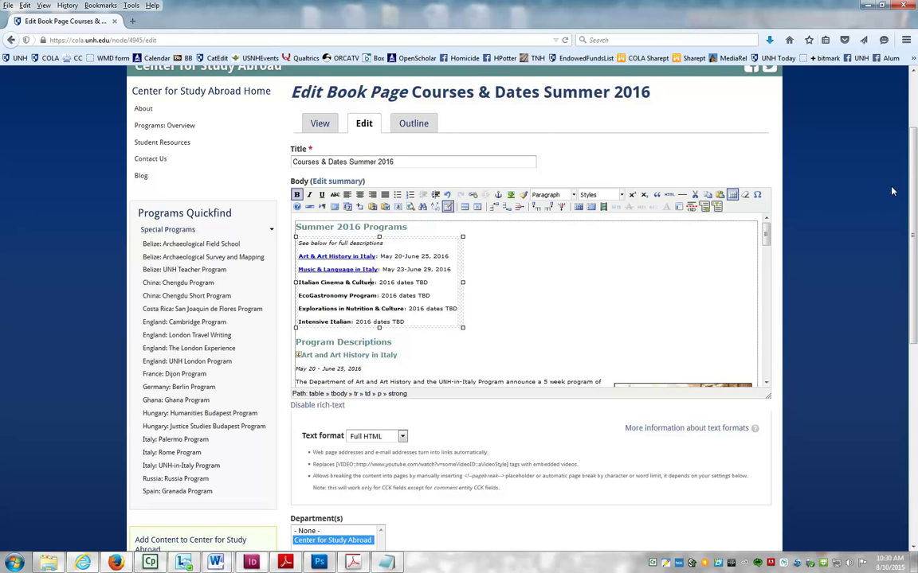
# Save the Courses & Dates Summer 2016 book page
pyautogui.scroll(-8, 892, 191)
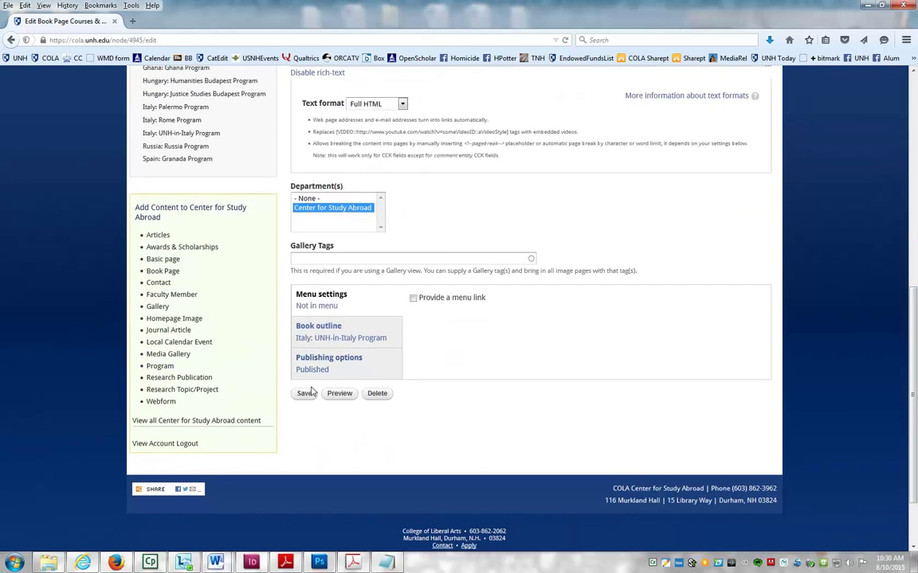
pyautogui.click(307, 395)
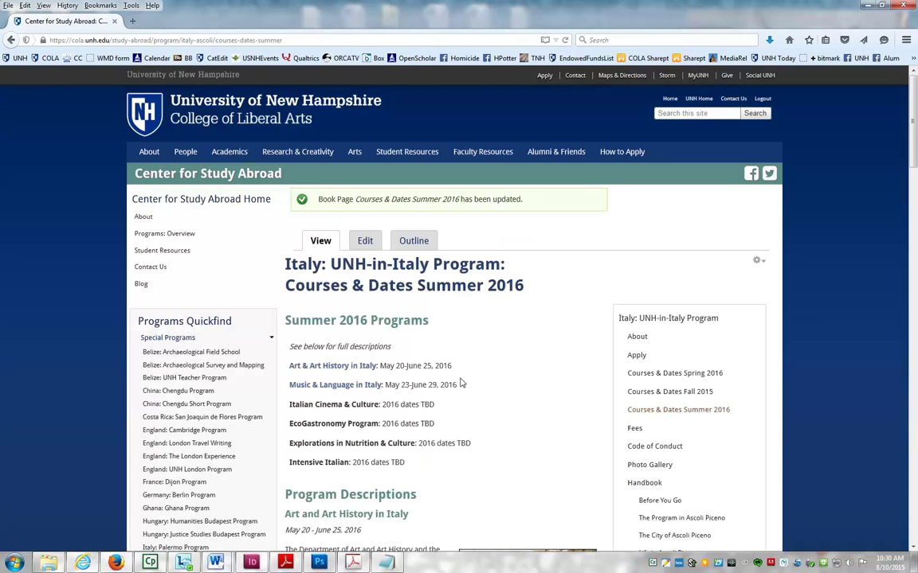
pyautogui.scroll(-1, 466, 380)
pyautogui.scroll(-2, 464, 380)
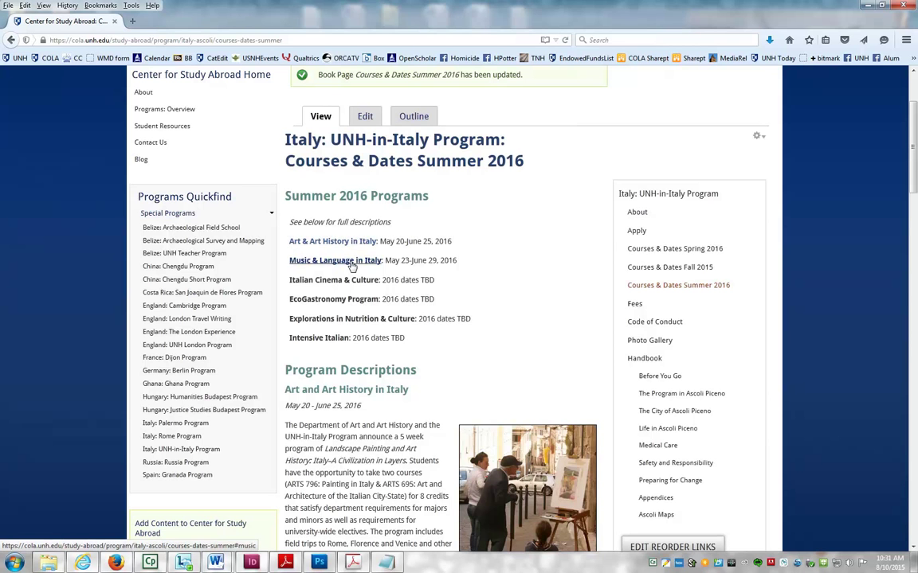
# Test the Art & Art History and Music & Language links, returning to the top after each
pyautogui.click(351, 242)
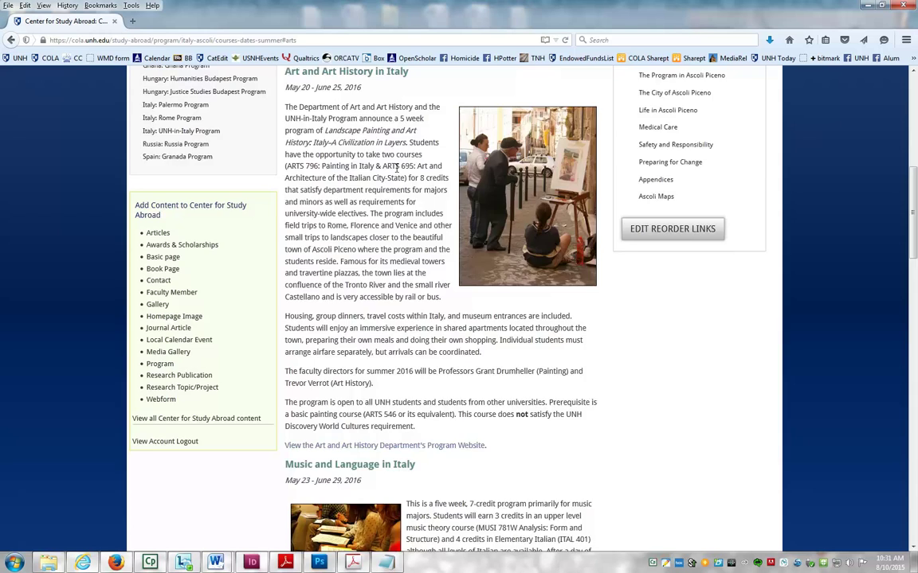
pyautogui.hotkey('alt', 'Left')
pyautogui.click(322, 261)
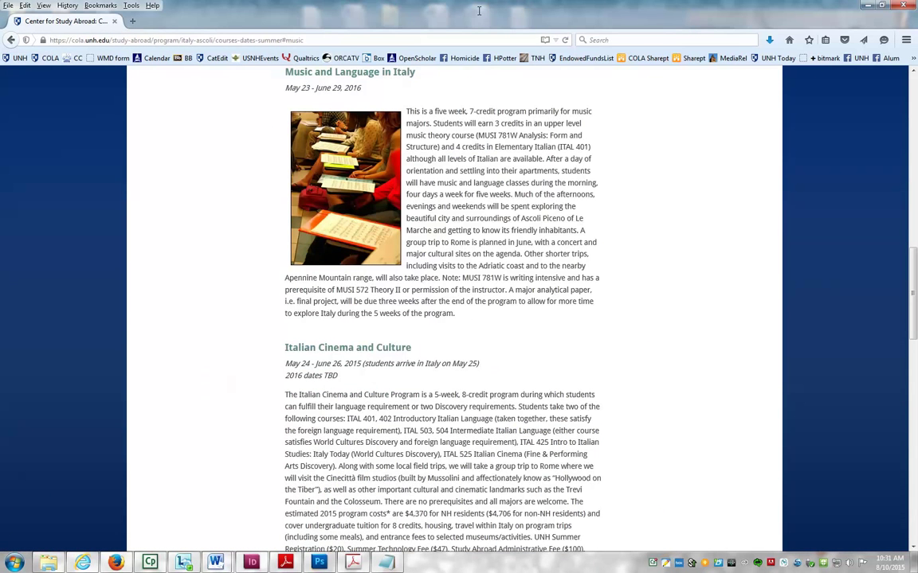
pyautogui.hotkey('alt', 'Left')
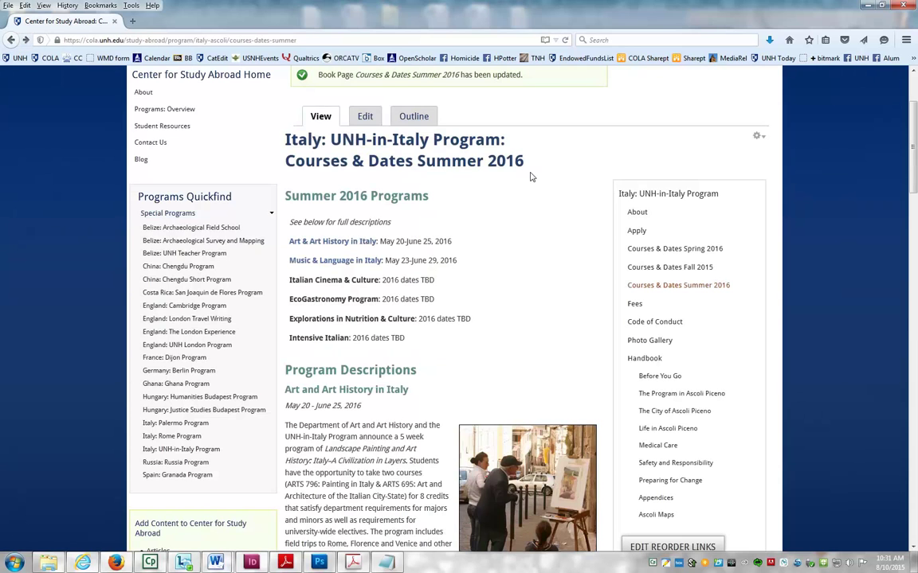